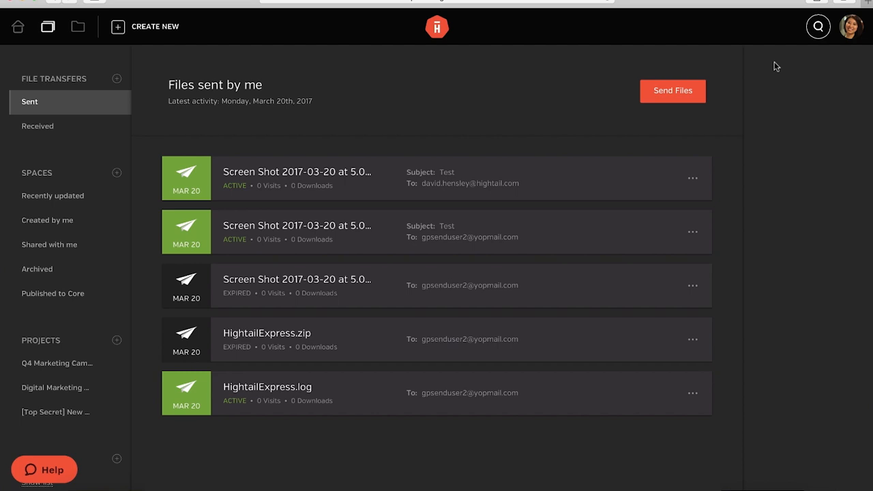
Step: Reach the Uplink Settings from the profile avatar panel via EDIT beside UPLINK
left_click(851, 28)
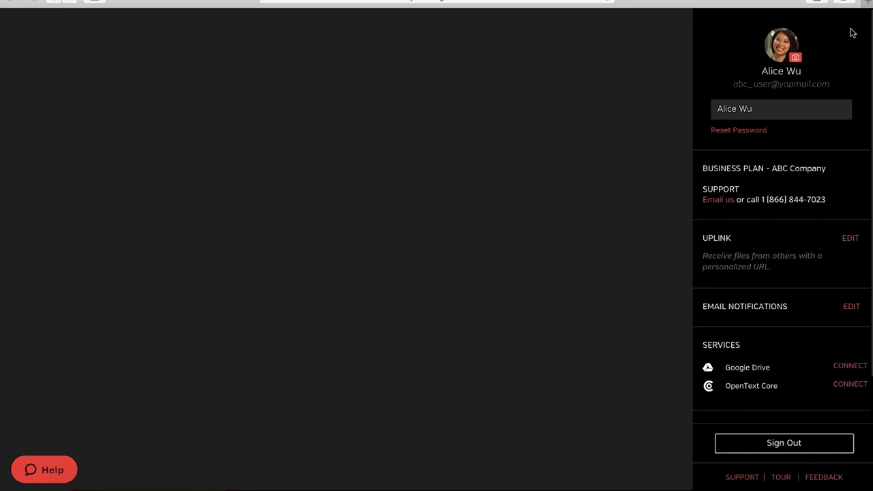
left_click(857, 236)
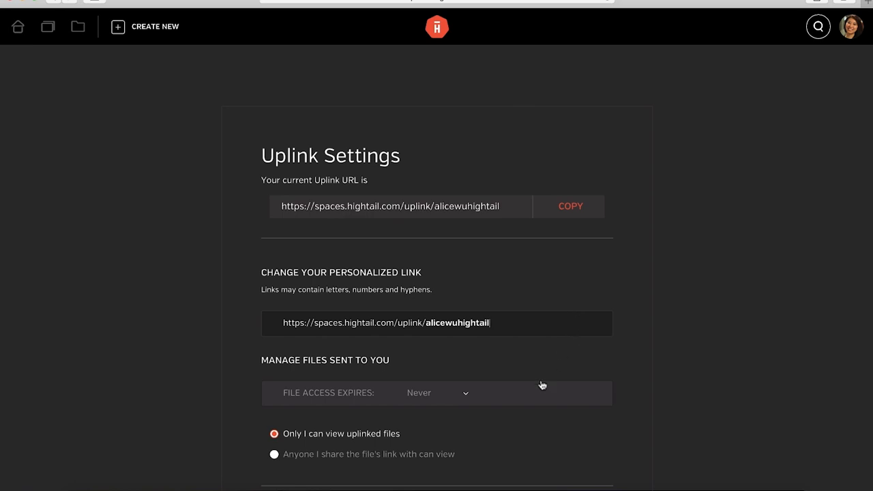
Step: Copy the personalized Uplink URL for pasting into an incognito window
left_click(570, 209)
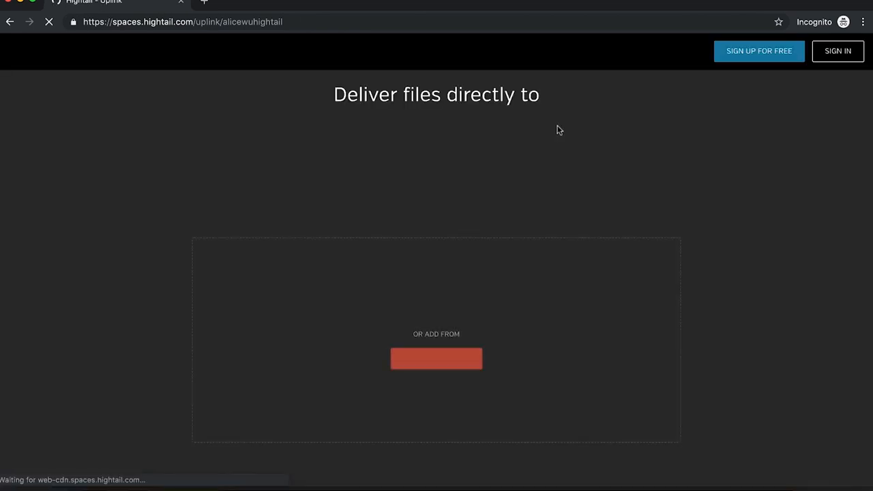
Step: Upload background-2277-S.JPG from Demo Content with sender name and email, then return to the owner's settings
left_click(435, 357)
double_click(257, 232)
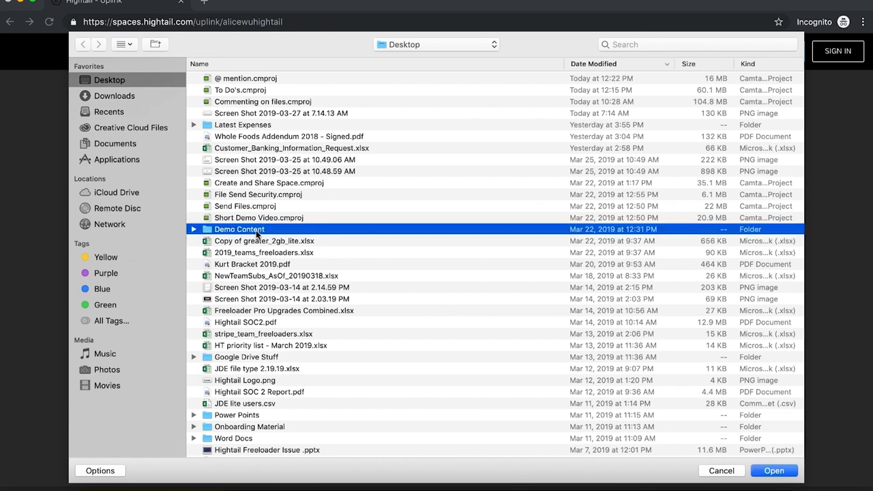
double_click(252, 81)
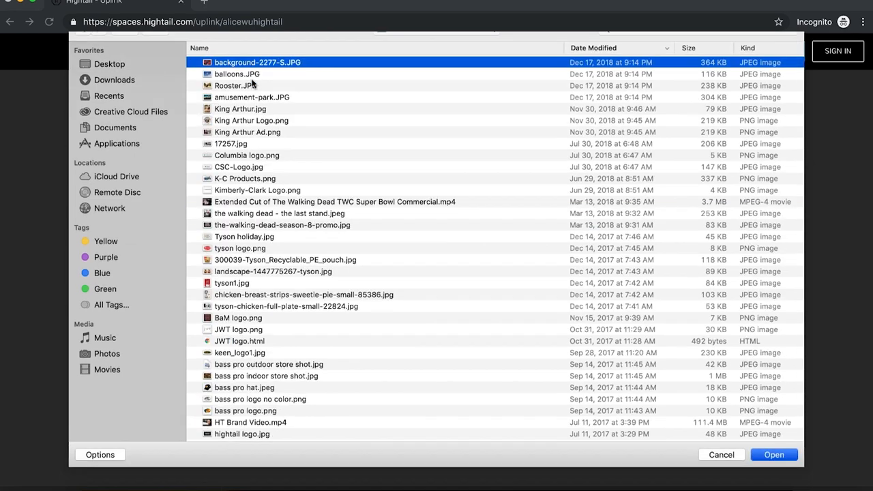
type("Mike")
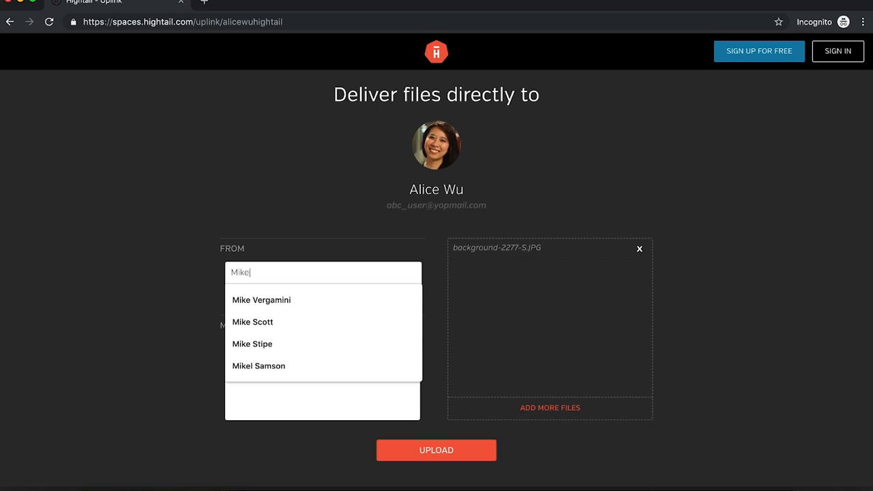
key("Tab")
type("mike@")
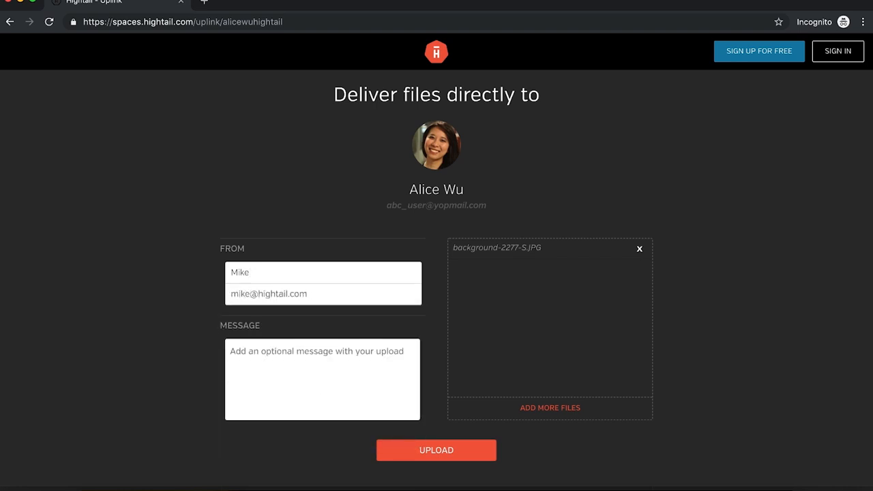
left_click(435, 451)
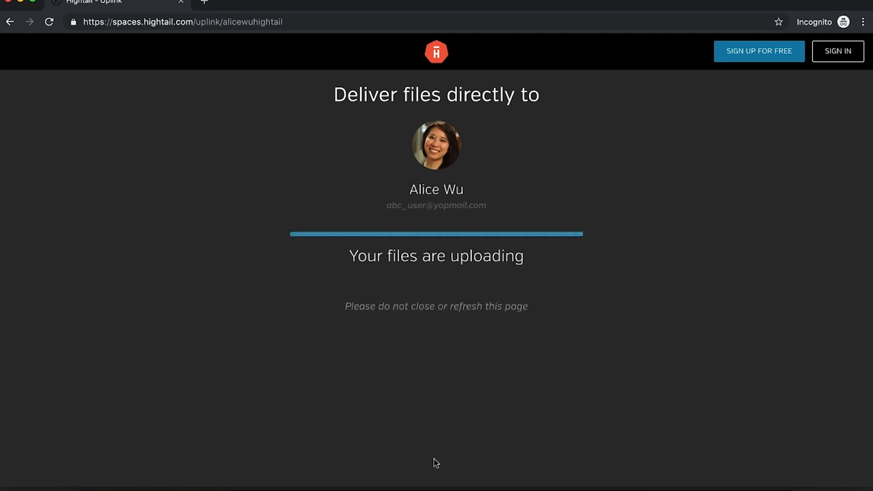
left_click(234, 488)
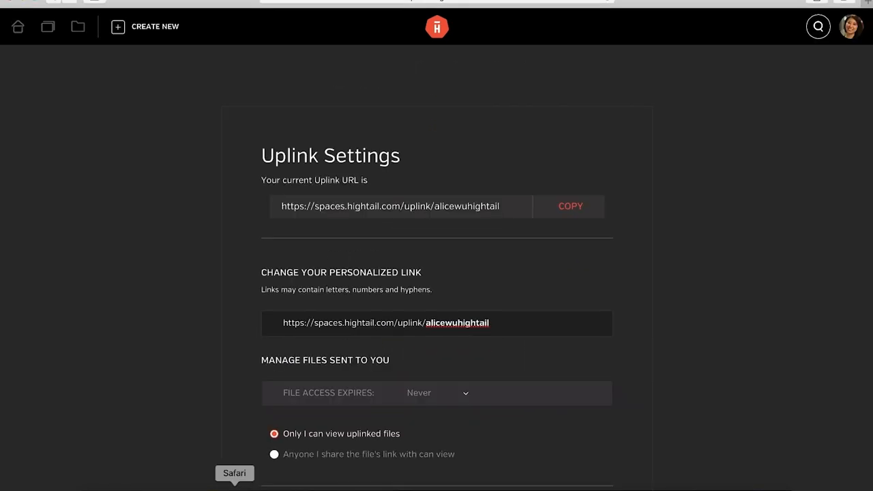